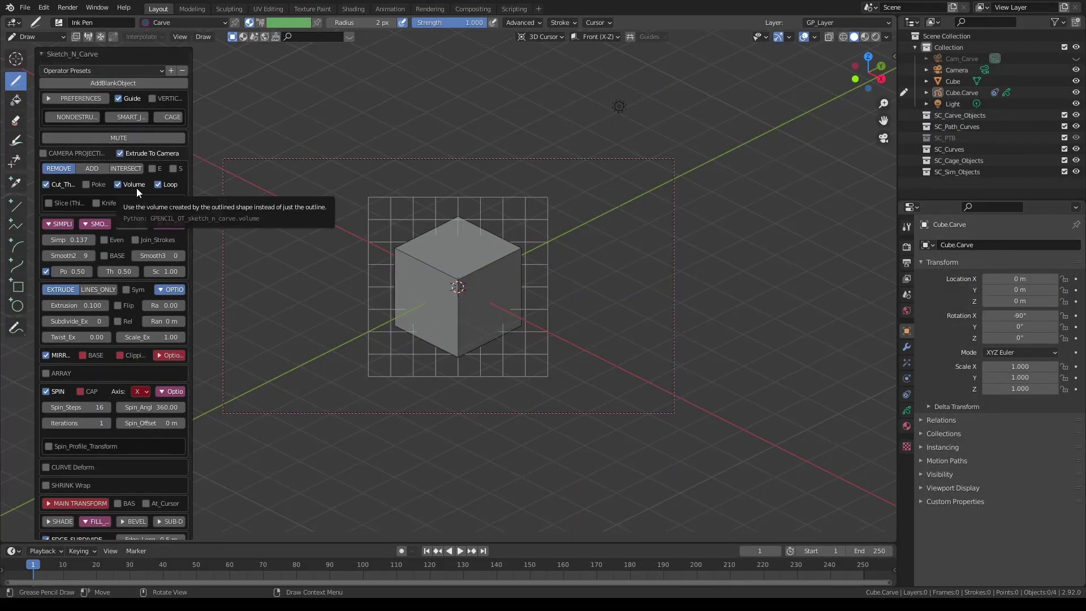
Step: Restore the Sketch_N_Carve options to defaults from the Operator Presets list
{"action": "left_click", "coordinate": [90, 70]}
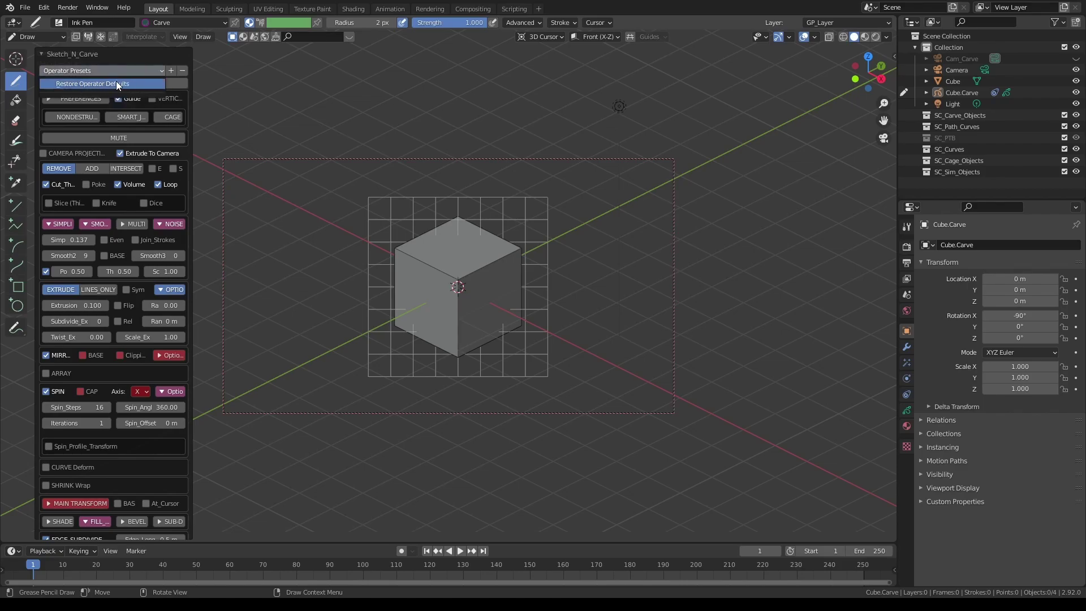
Step: Reset the carve options, then turn Guide off and enable SMART_J and ADD mode
{"action": "left_click", "coordinate": [117, 81]}
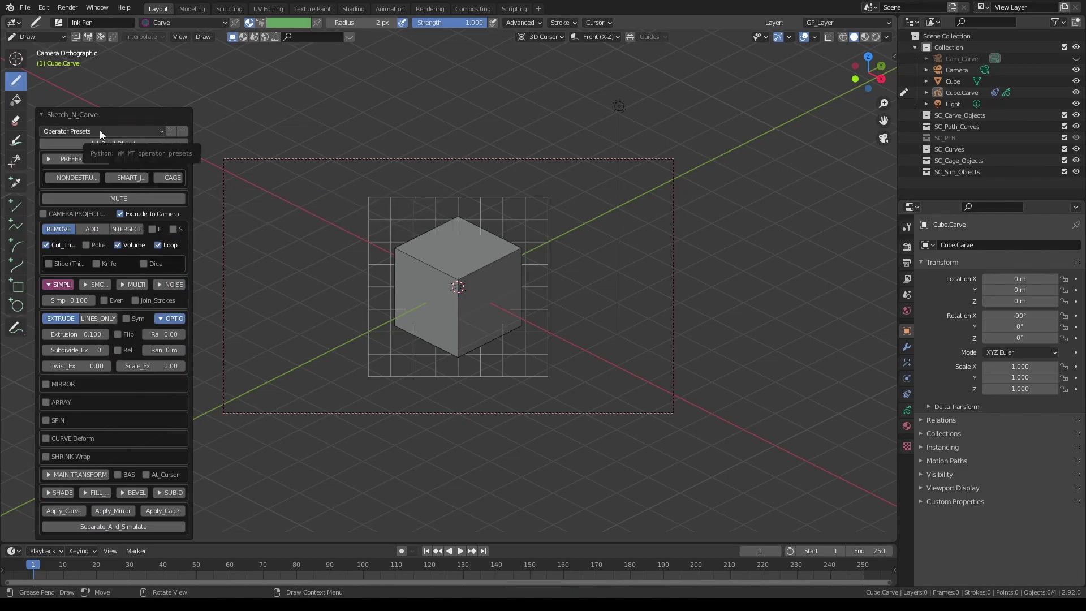
{"action": "key", "text": "ctrl+z"}
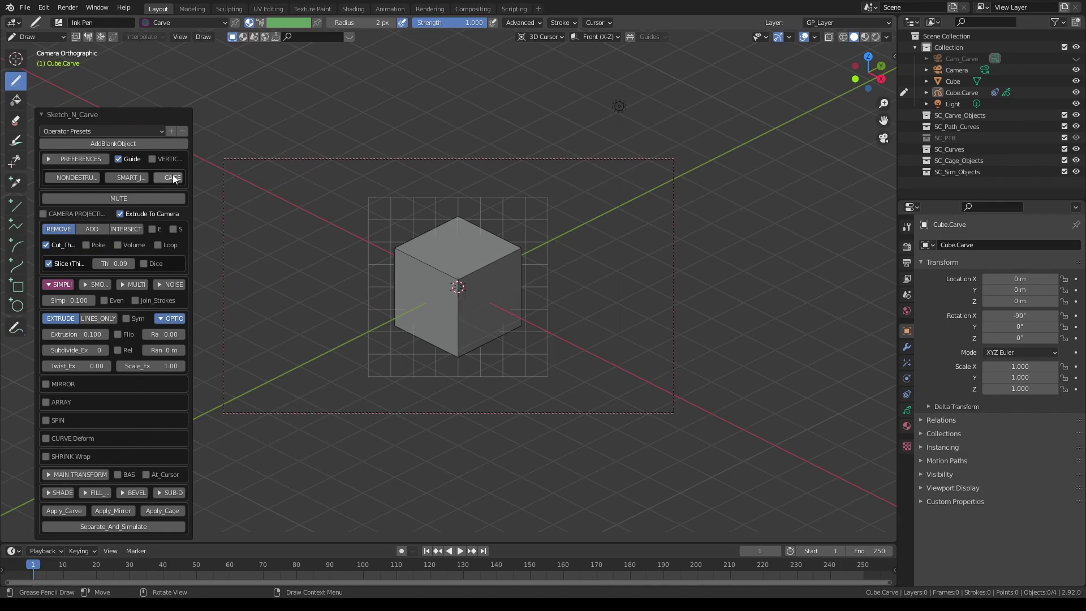
{"action": "left_click", "coordinate": [117, 159]}
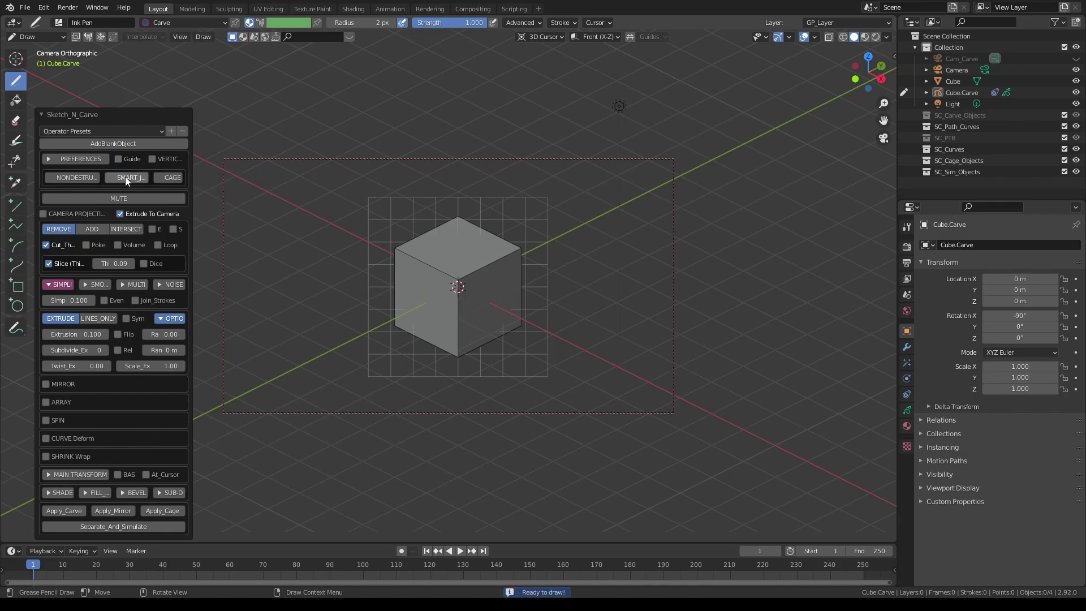
{"action": "left_click", "coordinate": [125, 177]}
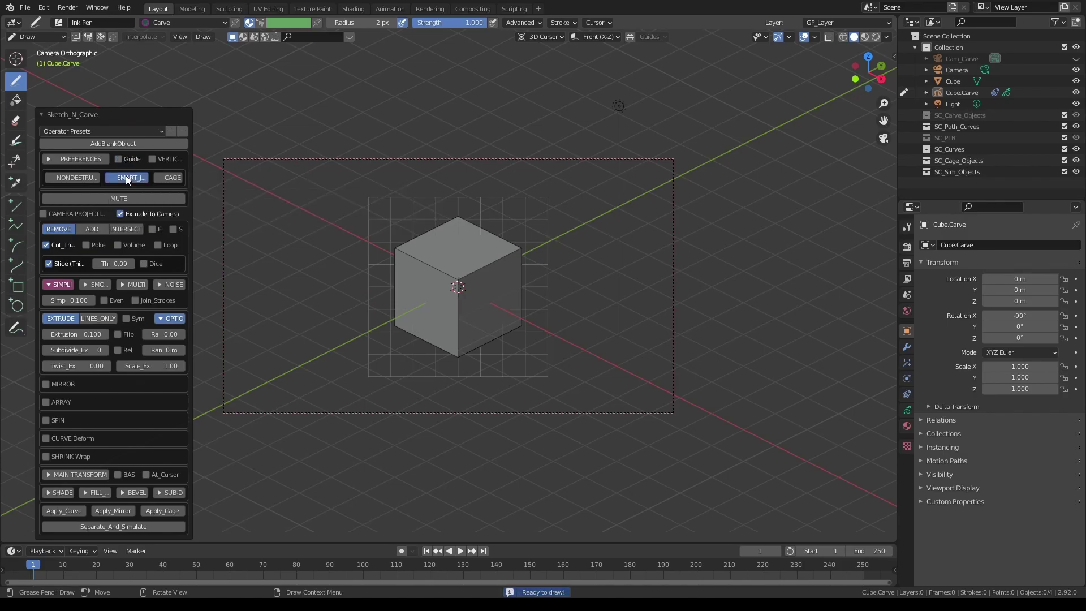
{"action": "left_click", "coordinate": [94, 229]}
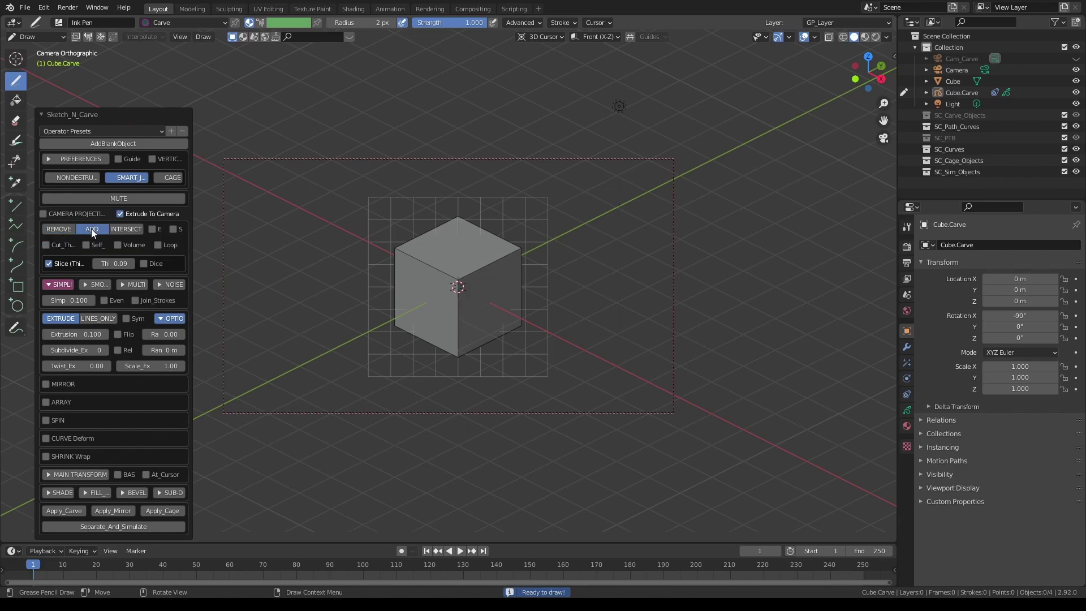
Step: Save these settings as a new operator preset named 'My Startup'
{"action": "left_click", "coordinate": [171, 132]}
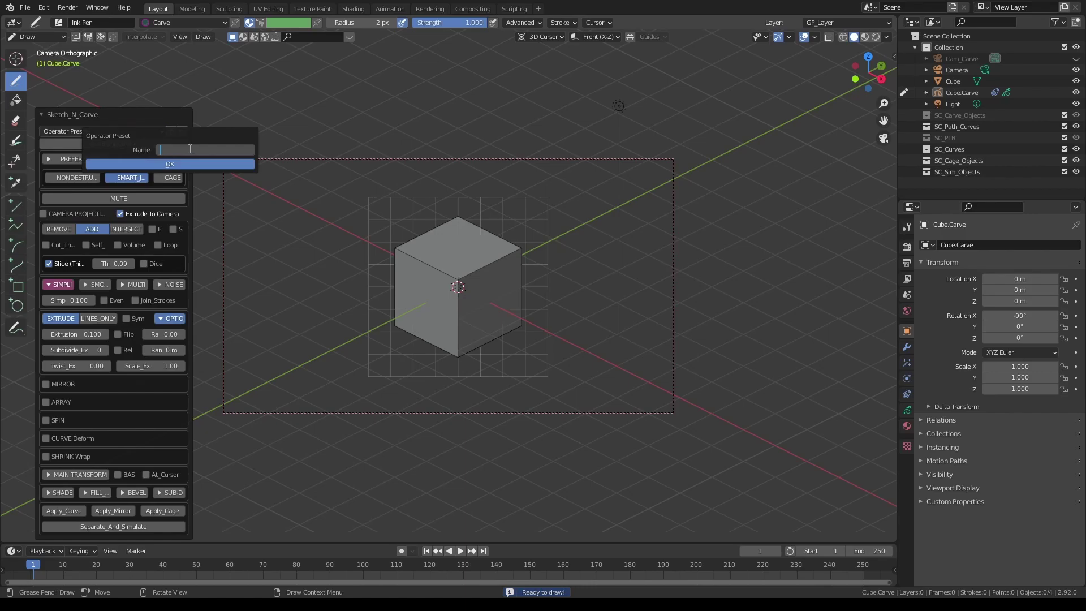
{"action": "type", "text": "My "}
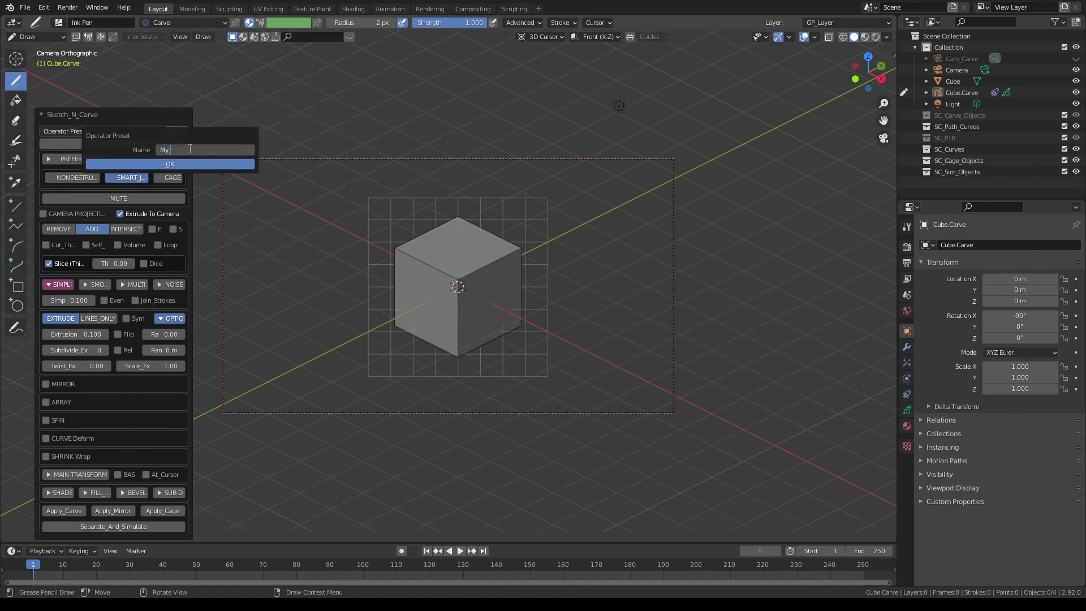
{"action": "type", "text": "Startup"}
{"action": "key", "text": "Return"}
{"action": "key", "text": "Return"}
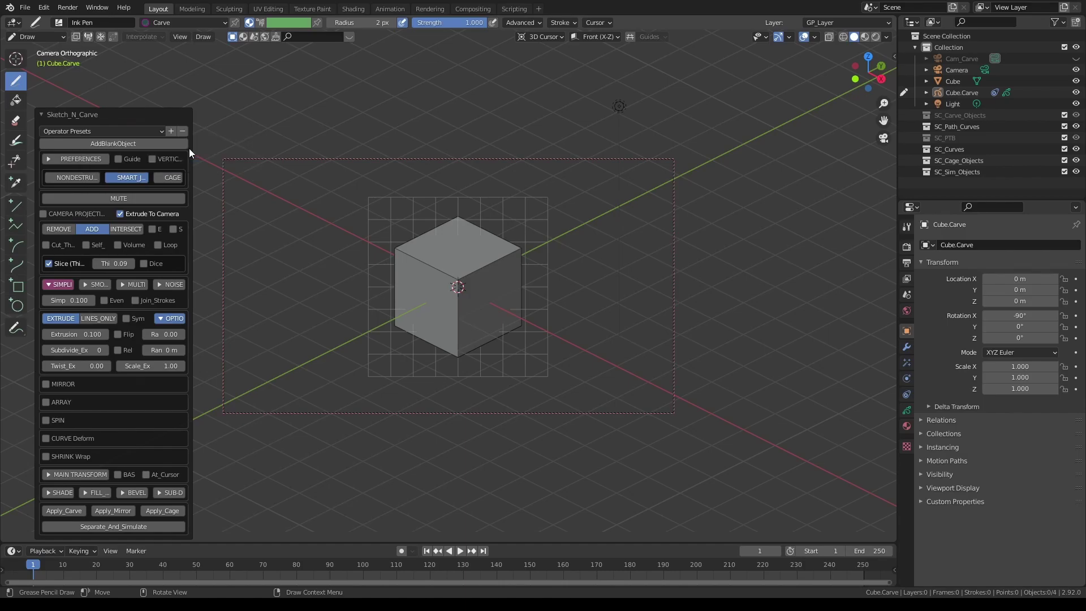
Step: Restore Operator Defaults, then load the 'My Startup' preset from the Operator Presets list
{"action": "left_click", "coordinate": [160, 130]}
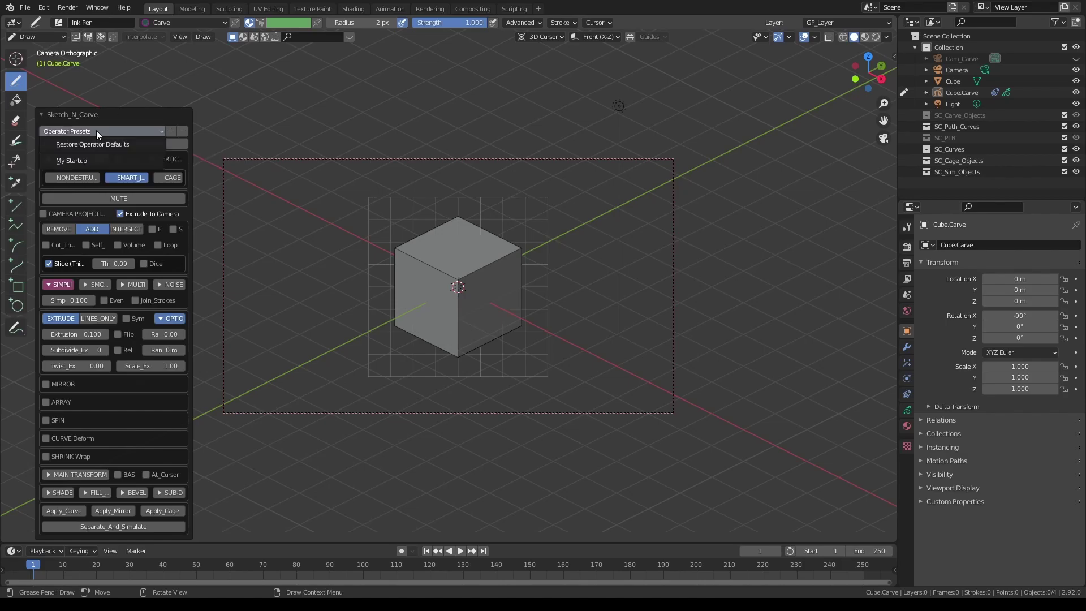
{"action": "left_click", "coordinate": [98, 145]}
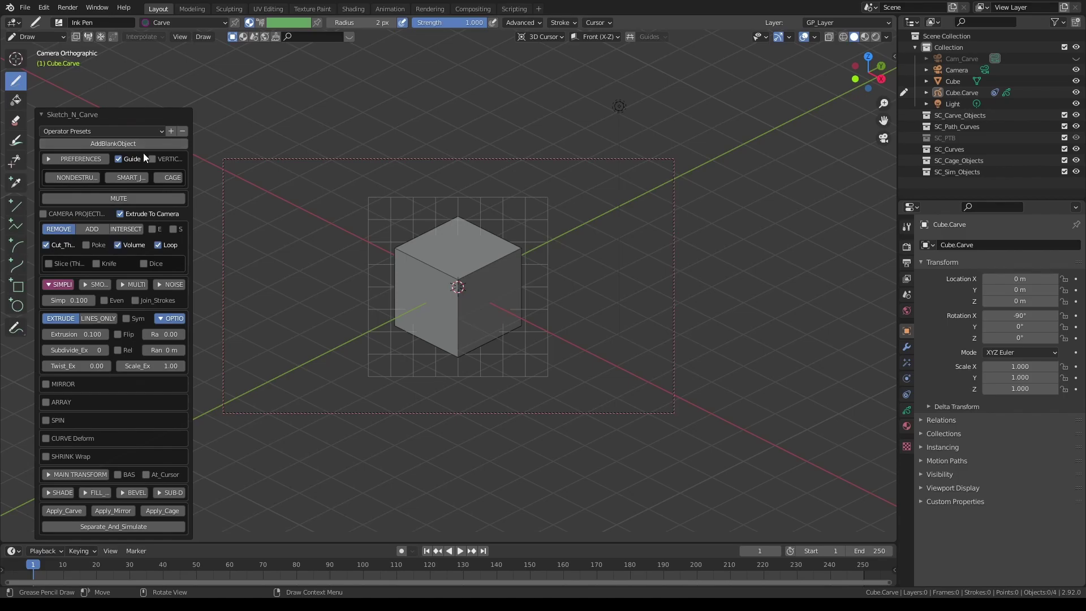
{"action": "left_click", "coordinate": [160, 131]}
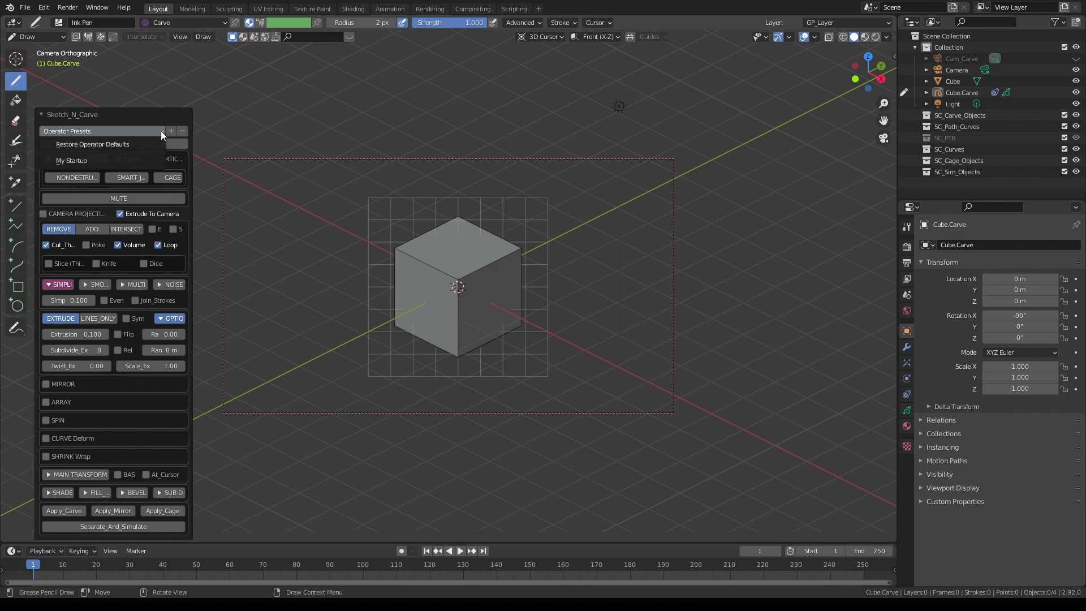
{"action": "left_click", "coordinate": [80, 160]}
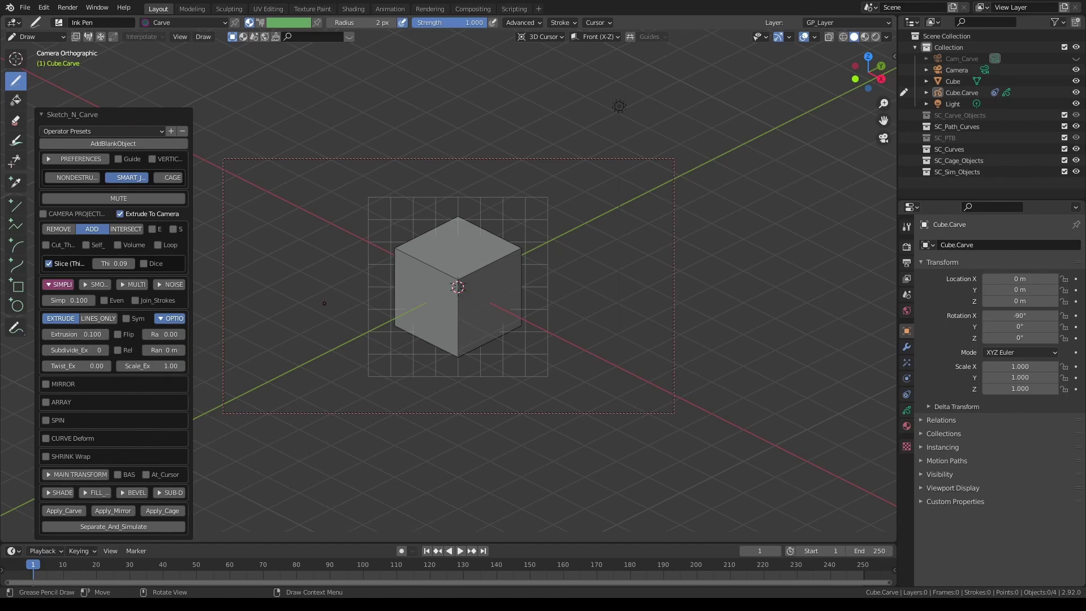
Step: Carve a stroke across the cube's top, then turn Guide off and enable SMART_J
{"action": "key", "text": "ctrl+z"}
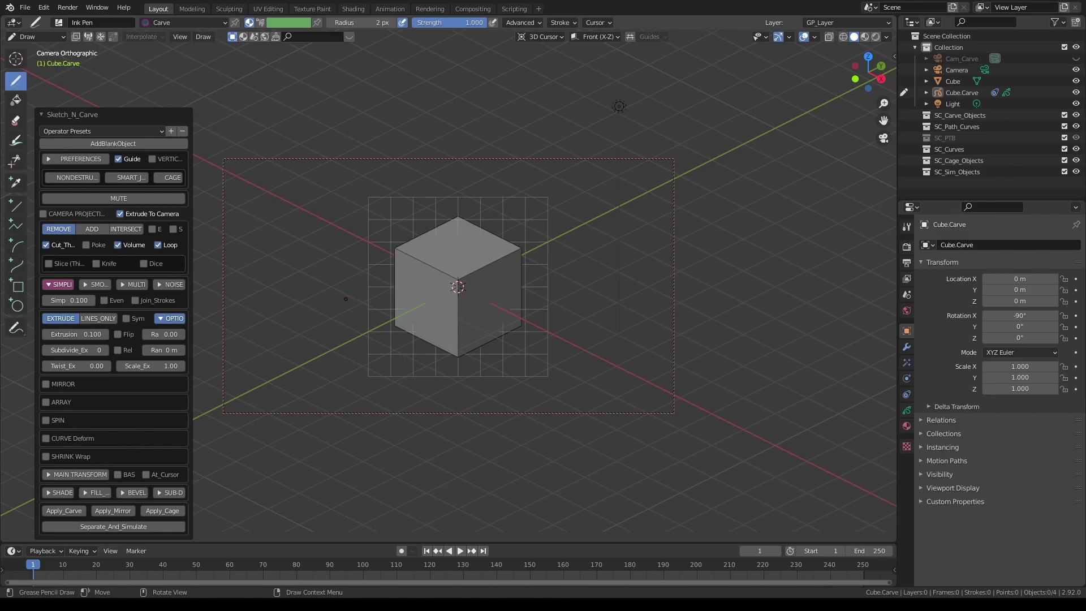
{"action": "mouse_move", "coordinate": [348, 299]}
{"action": "left_mouse_down"}
{"action": "mouse_move", "coordinate": [500, 237]}
{"action": "mouse_move", "coordinate": [549, 203]}
{"action": "left_mouse_up"}
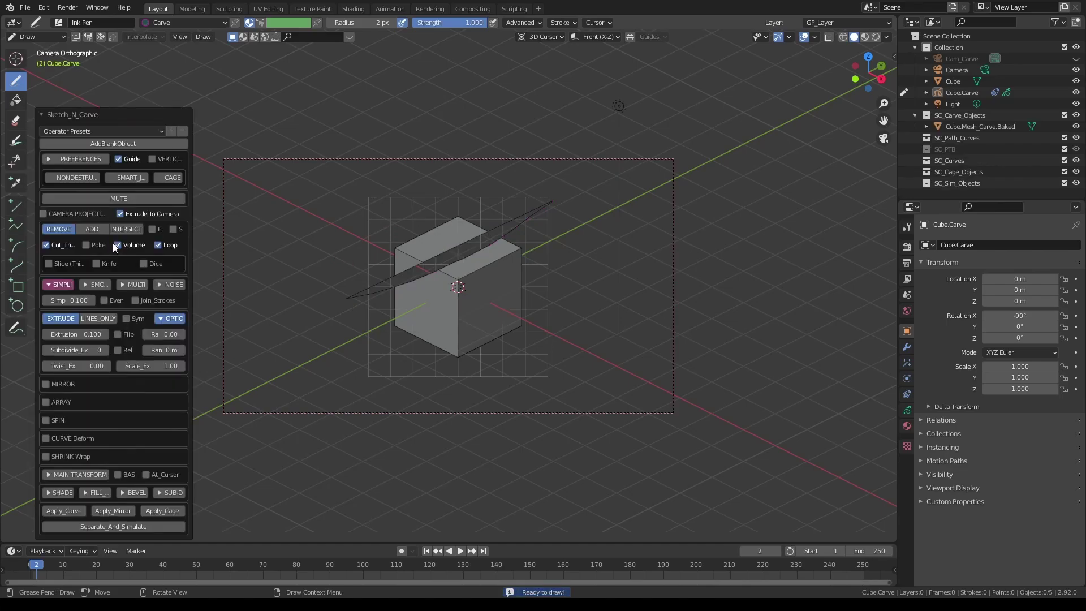
{"action": "left_click", "coordinate": [118, 158]}
{"action": "left_click", "coordinate": [127, 177]}
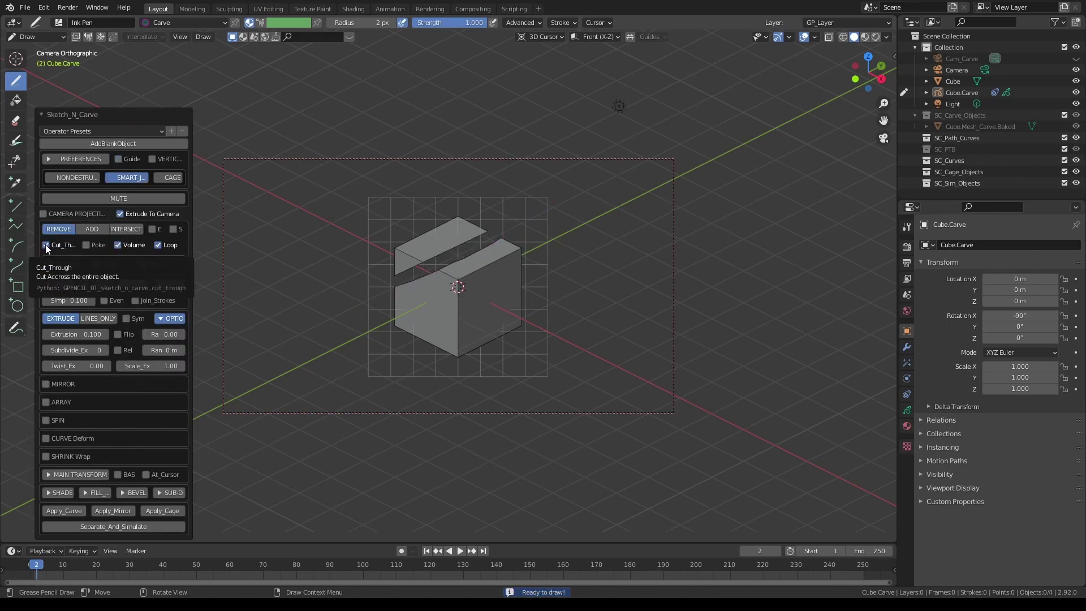
Step: Switch to a 0.04-thick Slice with Volume and Loop off, and cut two more grooves
{"action": "left_click", "coordinate": [117, 246]}
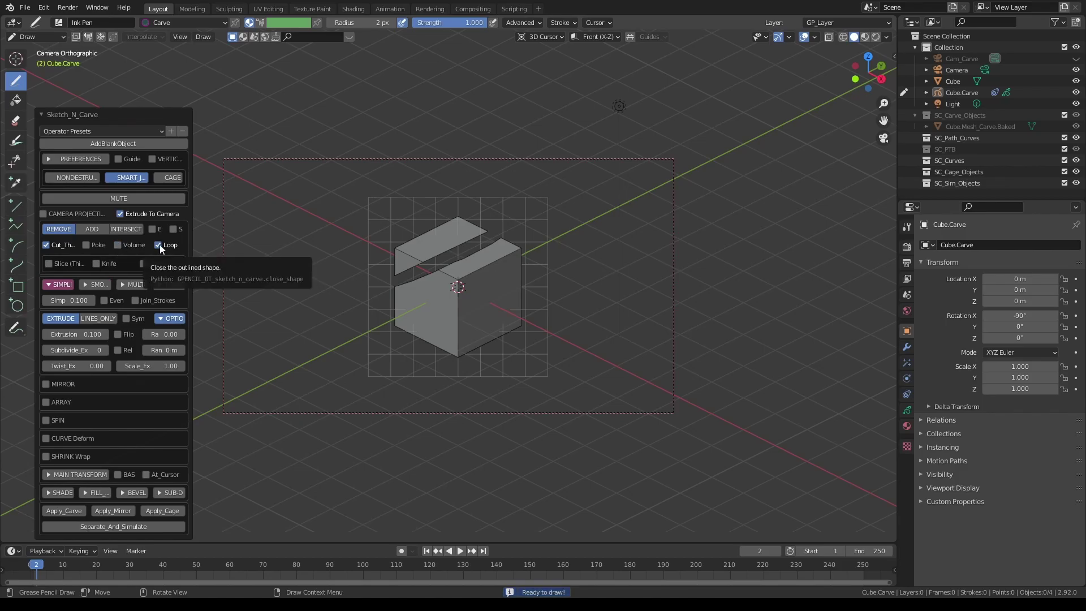
{"action": "left_click", "coordinate": [159, 245]}
{"action": "left_click", "coordinate": [49, 264]}
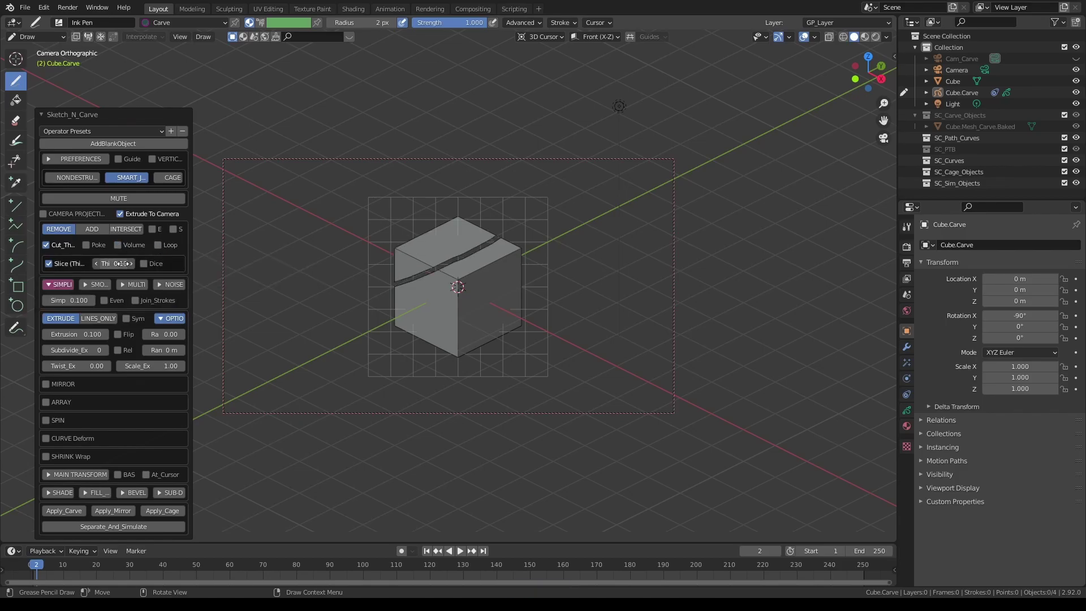
{"action": "left_click_drag", "start_coordinate": [116, 264], "coordinate": [123, 263]}
{"action": "left_click_drag", "start_coordinate": [409, 202], "coordinate": [586, 296]}
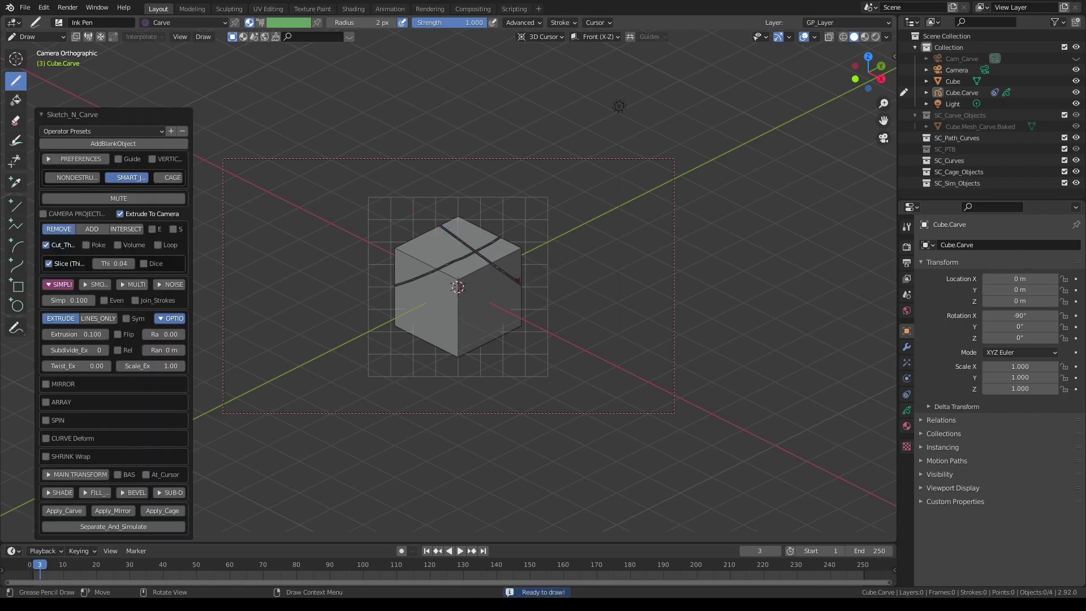
{"action": "mouse_move", "coordinate": [463, 213]}
{"action": "left_mouse_down"}
{"action": "mouse_move", "coordinate": [439, 277]}
{"action": "mouse_move", "coordinate": [378, 310]}
{"action": "left_mouse_up"}
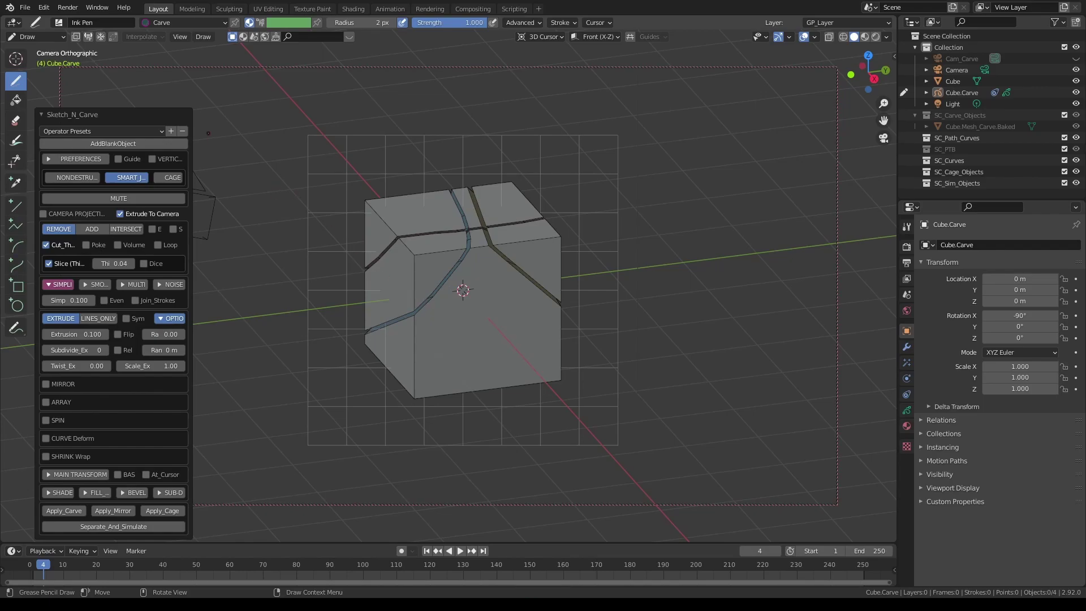
Step: Save the current carve settings as an operator preset named 'slash'
{"action": "left_click", "coordinate": [171, 130]}
{"action": "left_click", "coordinate": [207, 148]}
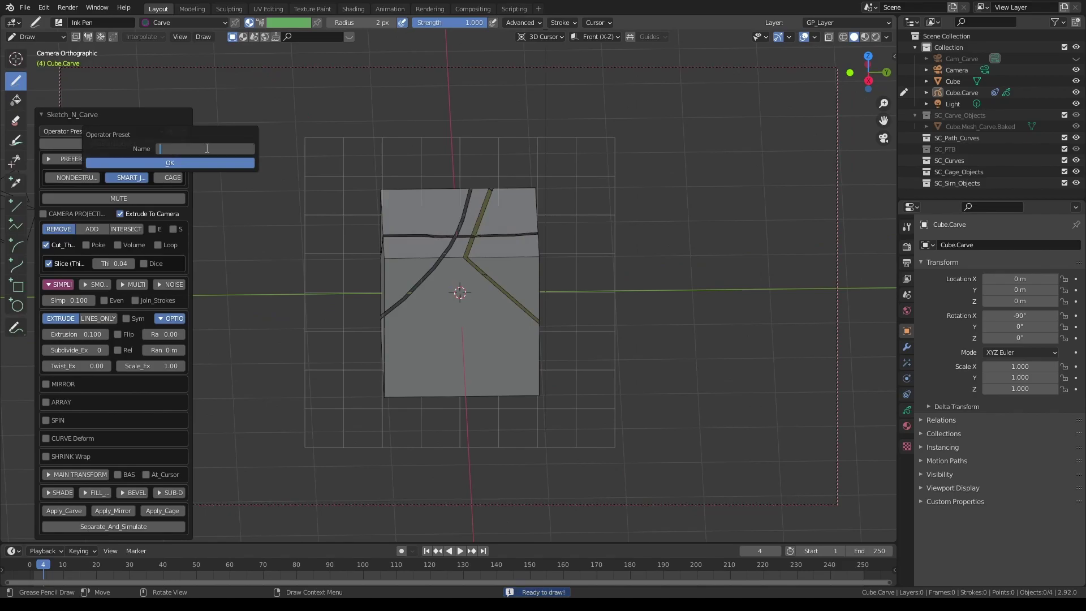
{"action": "type", "text": "slash"}
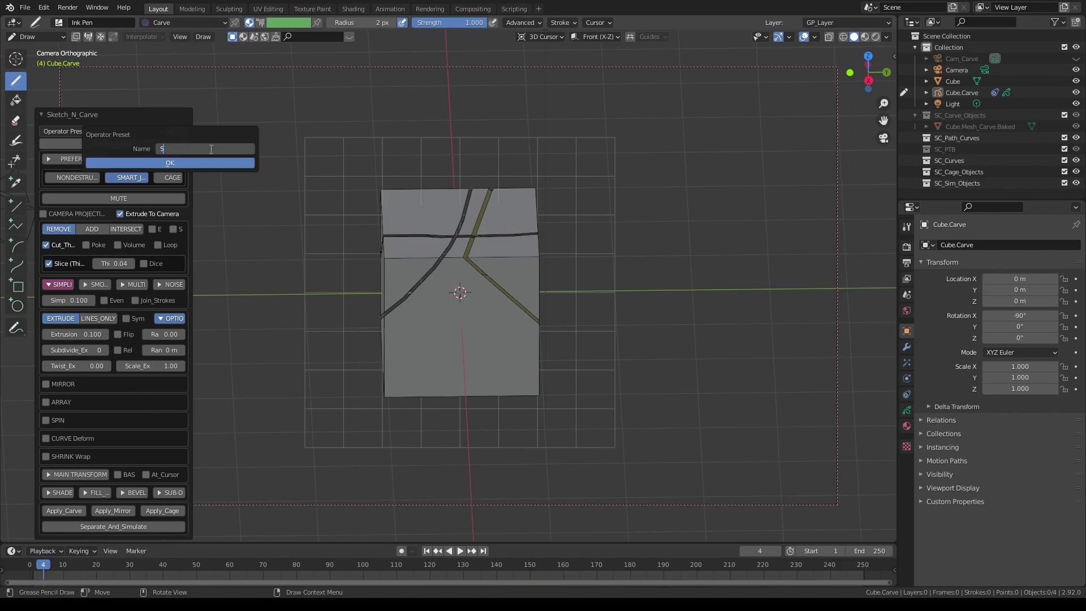
{"action": "key", "text": "Return"}
{"action": "key", "text": "Return"}
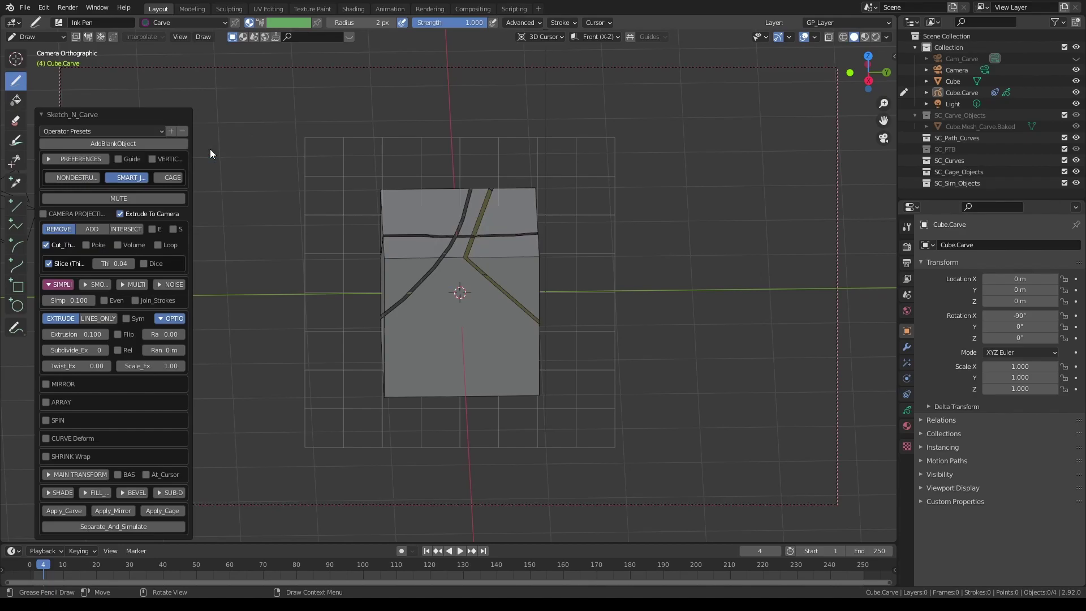
Step: Select the Myspin preset, delete it, and confirm it is gone from the list
{"action": "left_click", "coordinate": [158, 130]}
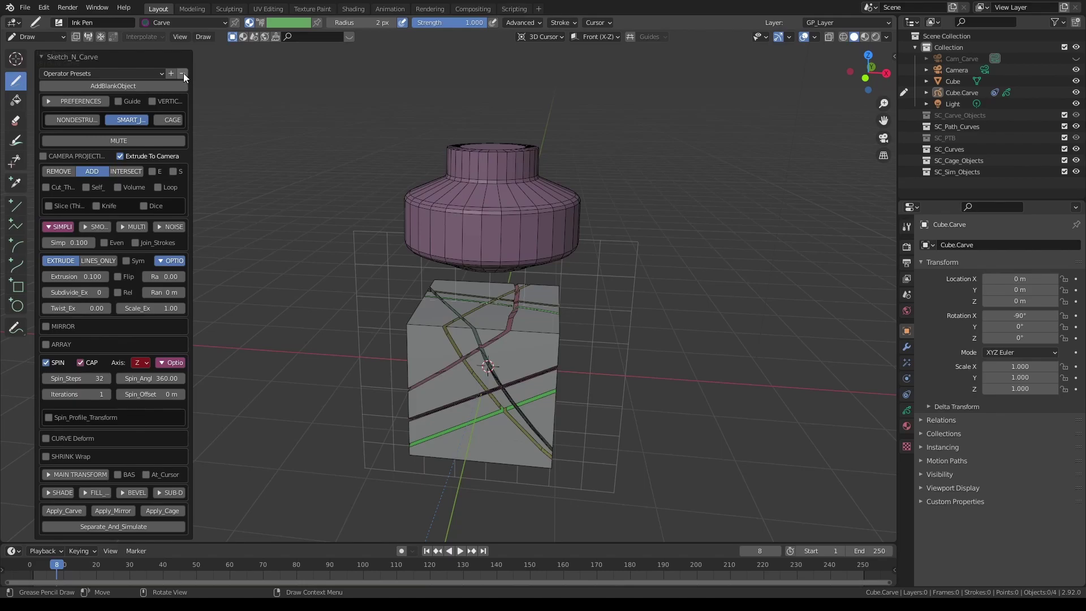
{"action": "left_click", "coordinate": [148, 72]}
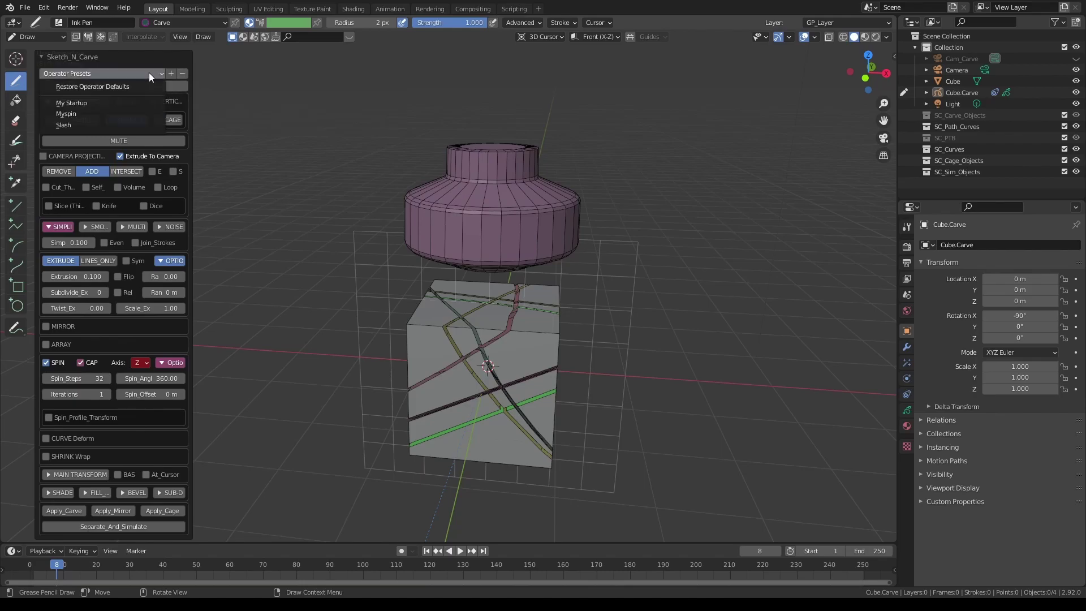
{"action": "left_click", "coordinate": [78, 114]}
{"action": "left_click", "coordinate": [182, 72]}
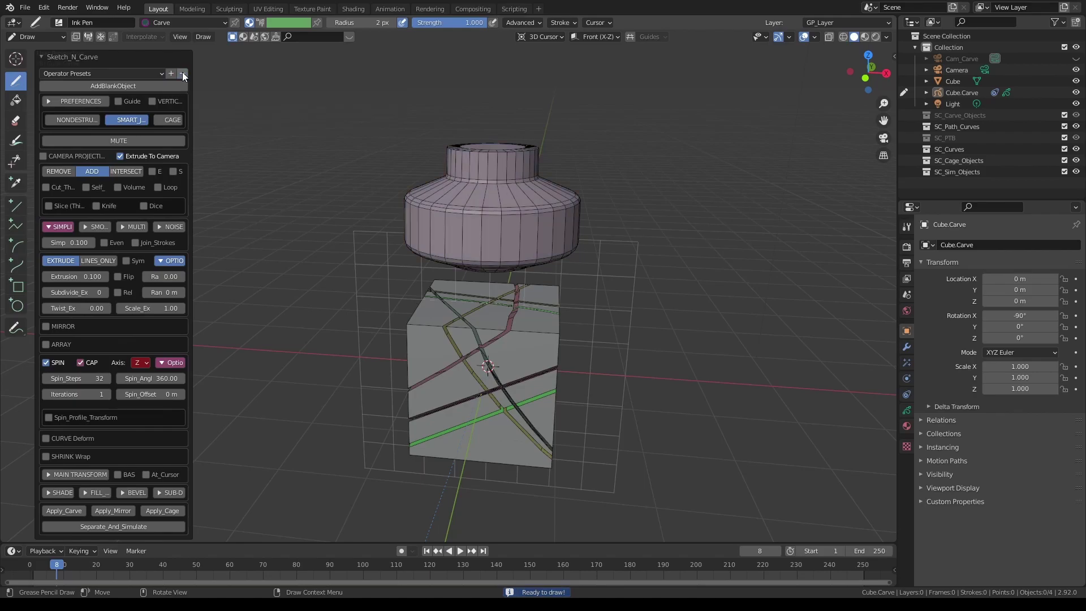
{"action": "left_click", "coordinate": [152, 72]}
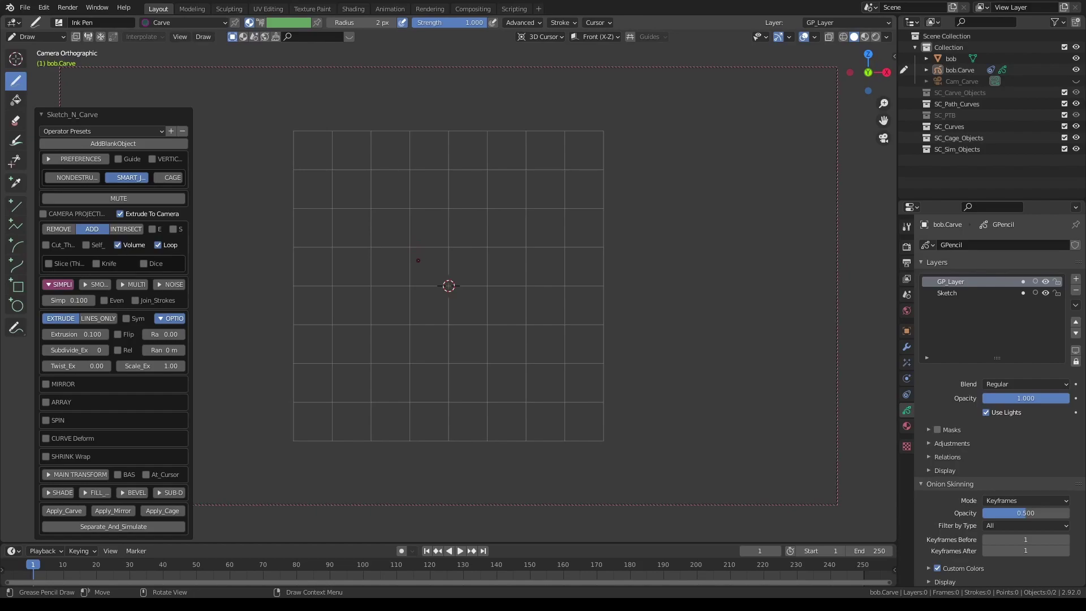
Step: Carve a first curved stroke, then enable MULTI, Join_Strokes and NOISE and lower Space
{"action": "mouse_move", "coordinate": [418, 281]}
{"action": "left_mouse_down"}
{"action": "mouse_move", "coordinate": [443, 237]}
{"action": "mouse_move", "coordinate": [568, 219]}
{"action": "mouse_move", "coordinate": [589, 195]}
{"action": "left_mouse_up"}
{"action": "key", "text": "k"}
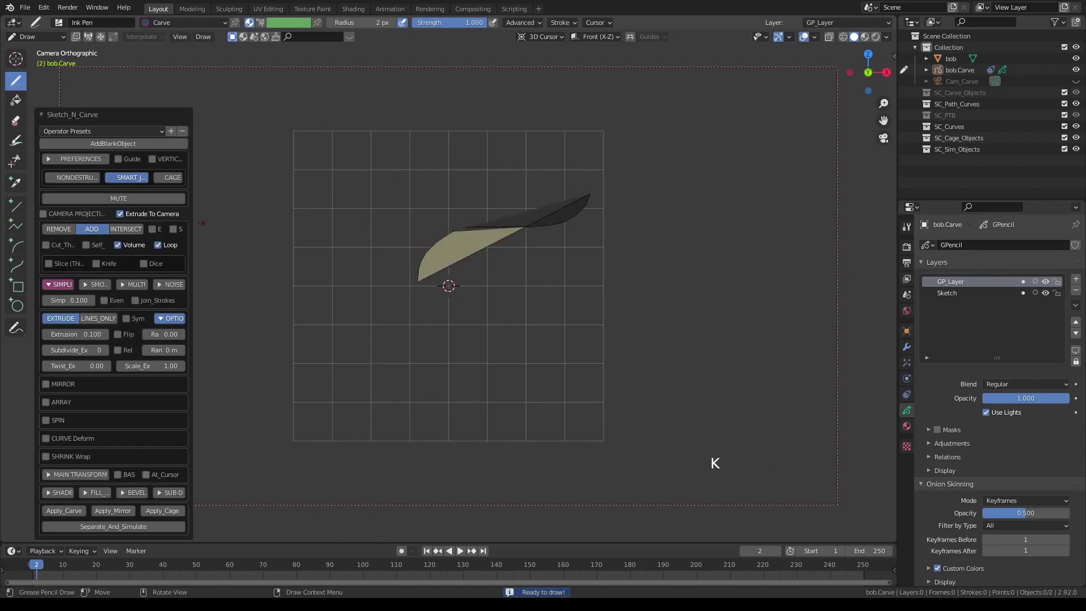
{"action": "left_click", "coordinate": [136, 284]}
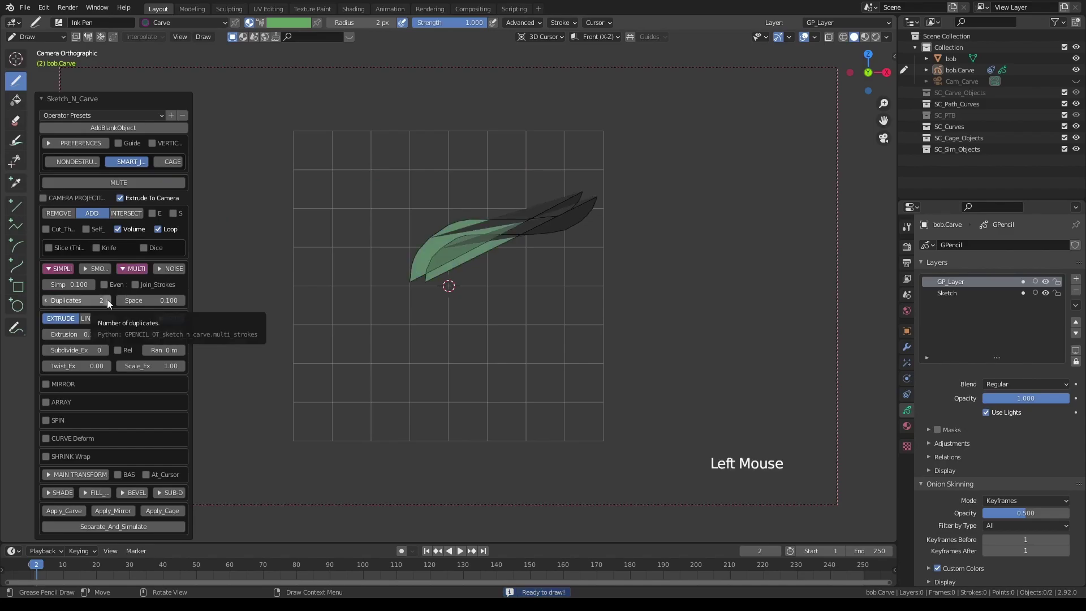
{"action": "left_click", "coordinate": [135, 284]}
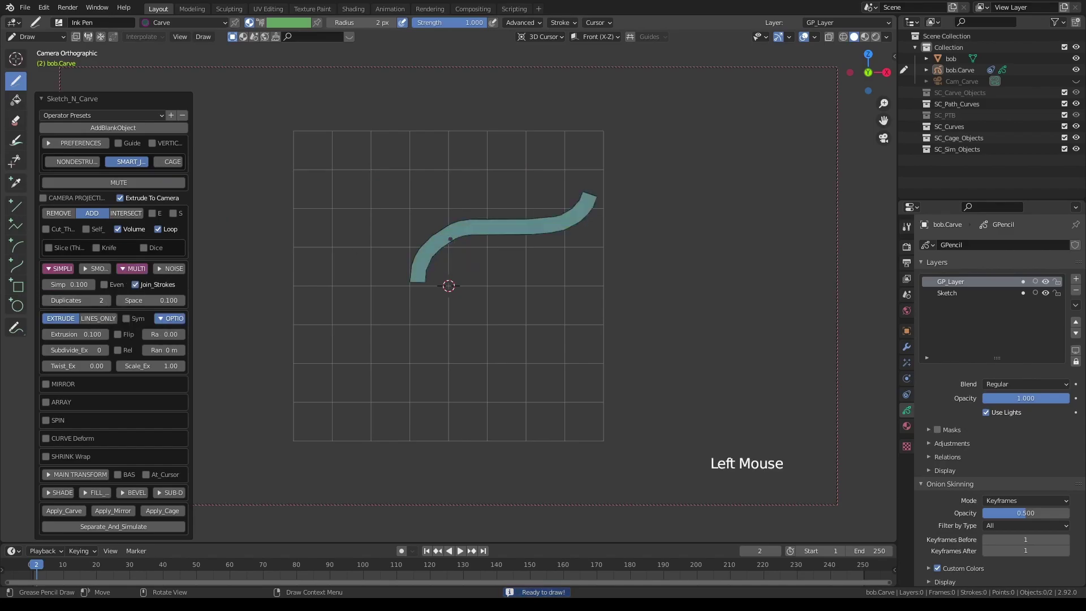
{"action": "left_click", "coordinate": [169, 268]}
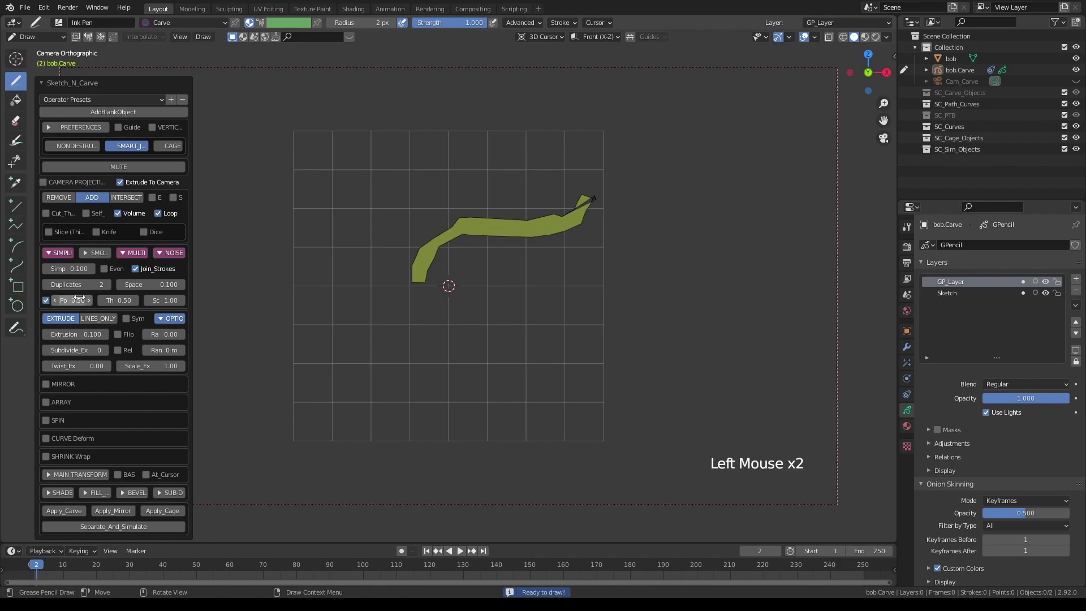
{"action": "left_click_drag", "start_coordinate": [153, 284], "coordinate": [134, 285]}
Step: Sketch and carve four more strokes across the lower and upper grid with K
{"action": "mouse_move", "coordinate": [460, 309]}
{"action": "left_mouse_down"}
{"action": "mouse_move", "coordinate": [538, 285]}
{"action": "mouse_move", "coordinate": [658, 334]}
{"action": "left_mouse_up"}
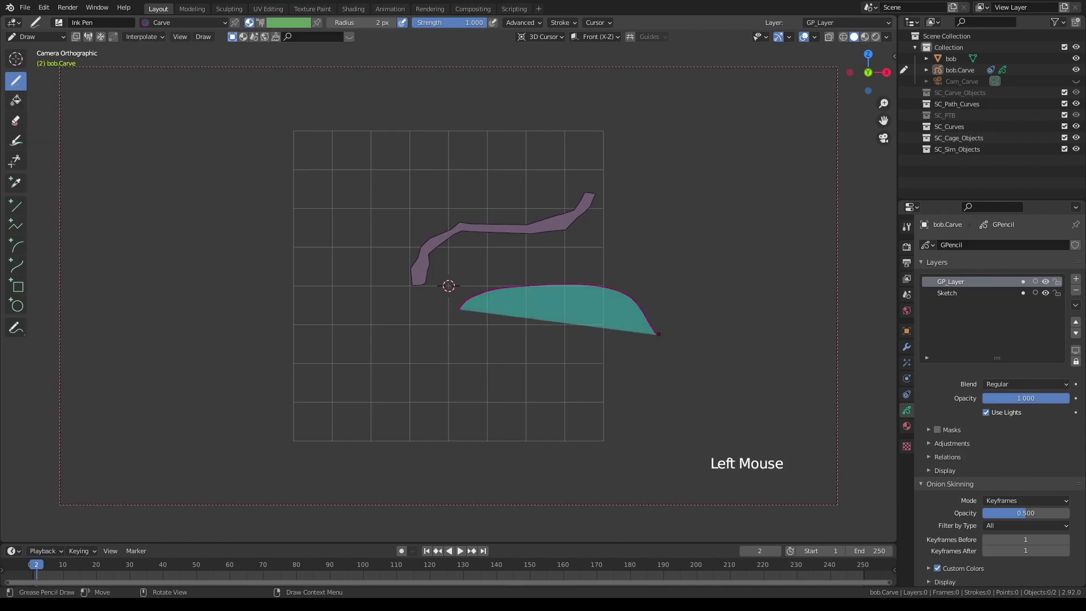
{"action": "key", "text": "k"}
{"action": "mouse_move", "coordinate": [376, 279]}
{"action": "left_mouse_down"}
{"action": "mouse_move", "coordinate": [407, 331]}
{"action": "mouse_move", "coordinate": [583, 362]}
{"action": "left_mouse_up"}
{"action": "key", "text": "k"}
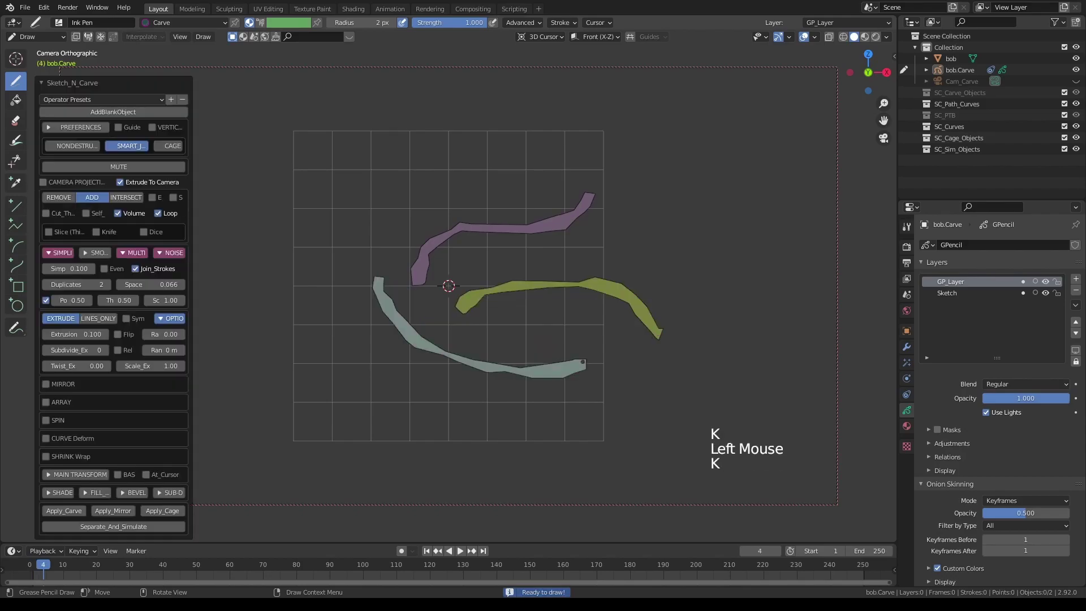
{"action": "mouse_move", "coordinate": [392, 243]}
{"action": "left_mouse_down"}
{"action": "mouse_move", "coordinate": [548, 140]}
{"action": "mouse_move", "coordinate": [596, 144]}
{"action": "left_mouse_up"}
{"action": "key", "text": "k"}
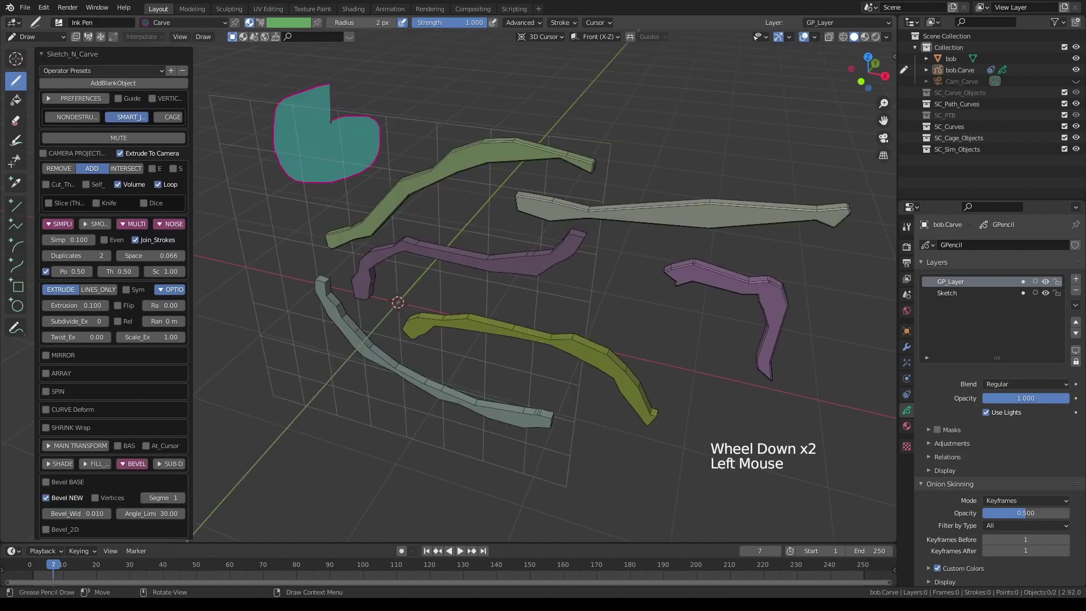
{"action": "key", "text": "k"}
{"action": "mouse_move", "coordinate": [432, 110]}
{"action": "left_mouse_down"}
{"action": "mouse_move", "coordinate": [728, 108]}
{"action": "mouse_move", "coordinate": [795, 119]}
{"action": "left_mouse_up"}
{"action": "key", "text": "k"}
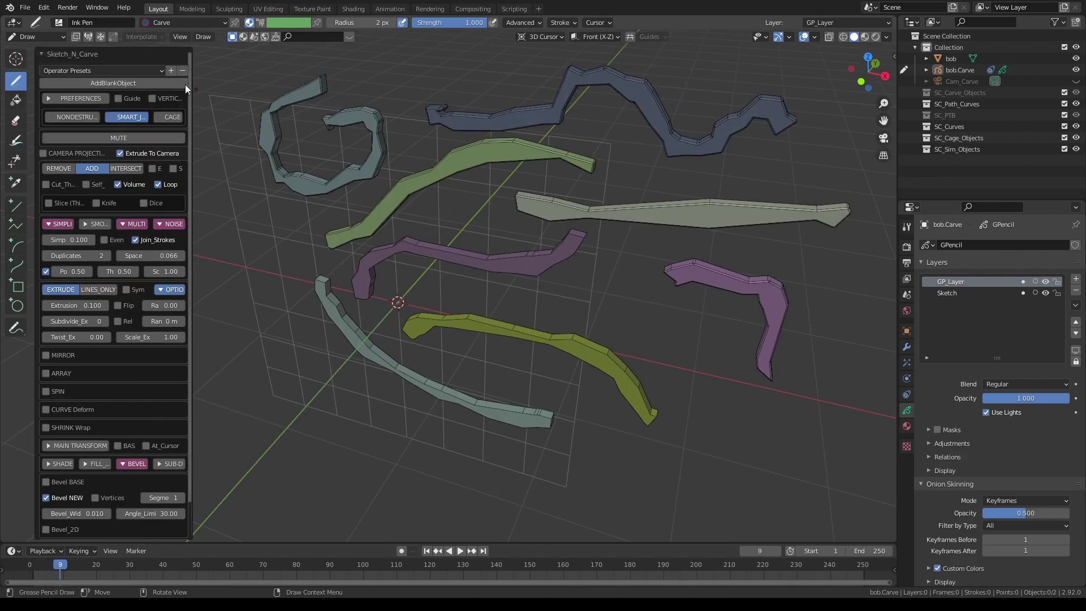
Step: Save the current settings as the 'Multiline' preset and verify it in the preset list
{"action": "left_click", "coordinate": [172, 71]}
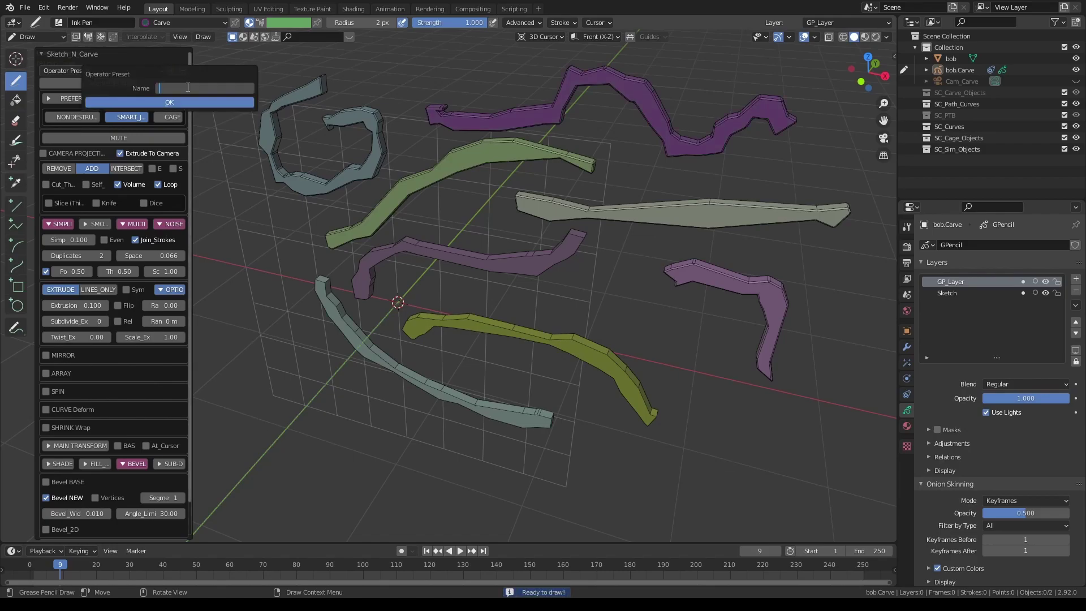
{"action": "type", "text": "Multi"}
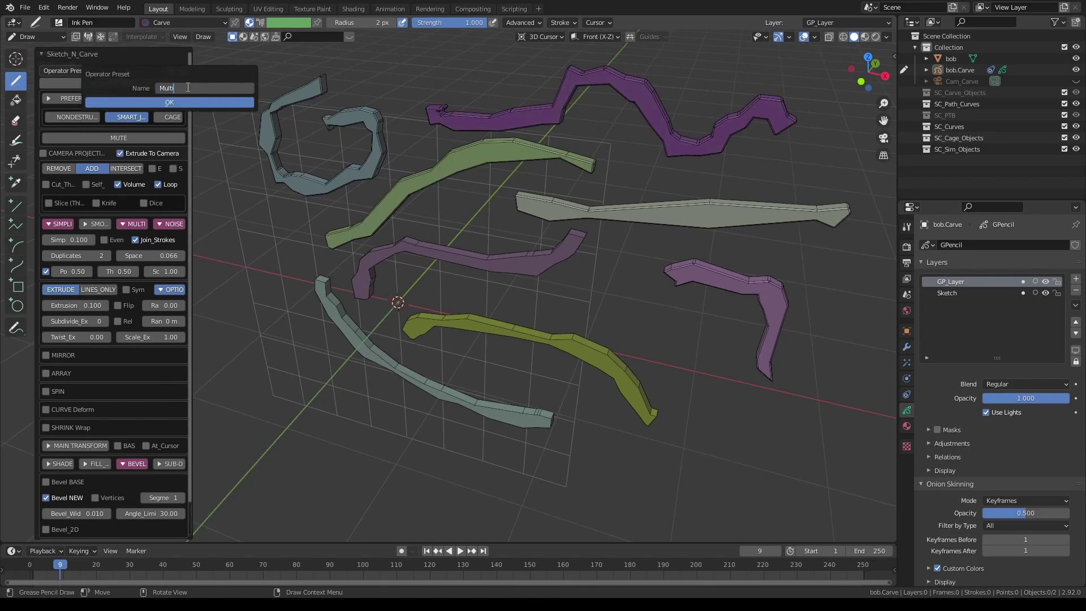
{"action": "type", "text": "line"}
{"action": "key", "text": "Return"}
{"action": "left_click", "coordinate": [157, 70]}
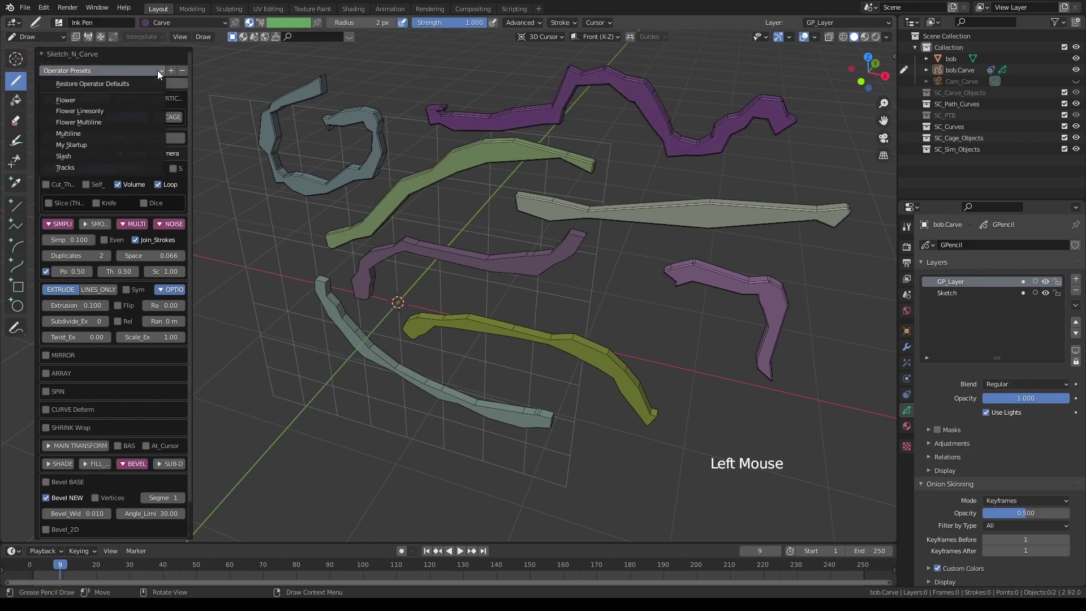
{"action": "left_click", "coordinate": [130, 52]}
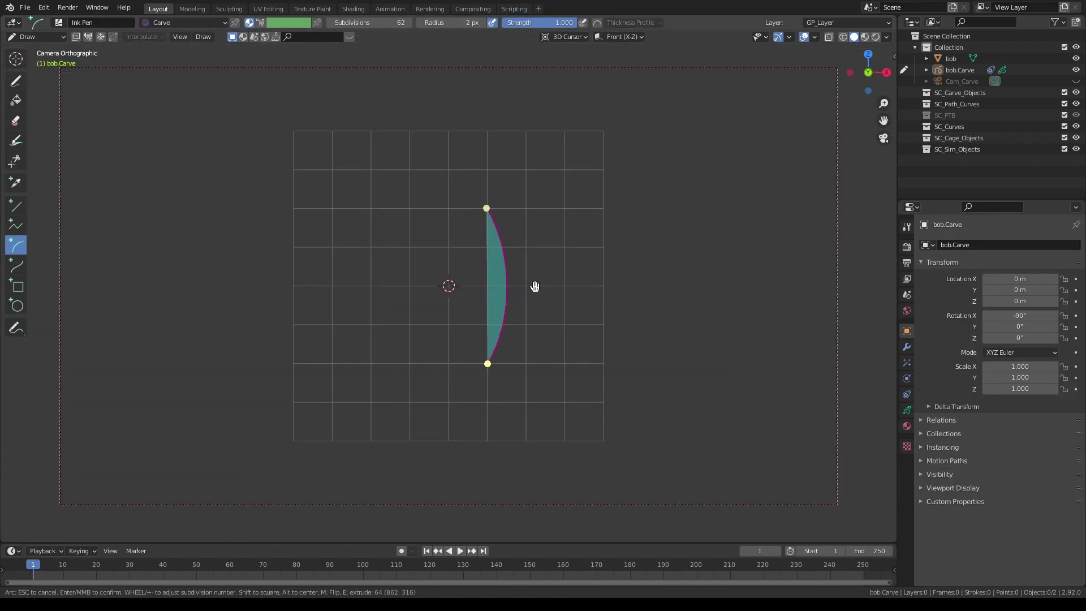
Step: Finish the crescent stroke and adjust the Array Count until the barrel closes
{"action": "key", "text": "Return"}
{"action": "key", "text": "KP_0"}
{"action": "left_click", "coordinate": [104, 358]}
{"action": "left_click", "coordinate": [105, 357]}
{"action": "left_click", "coordinate": [104, 357]}
{"action": "left_click", "coordinate": [104, 358]}
{"action": "left_click", "coordinate": [104, 358]}
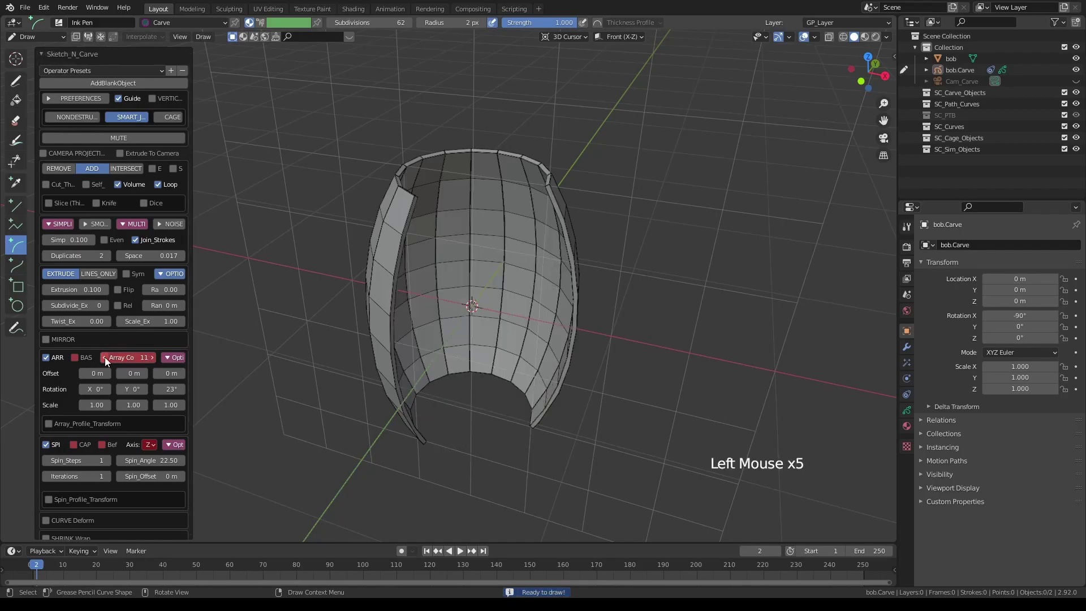
{"action": "left_click", "coordinate": [151, 358]}
{"action": "left_click", "coordinate": [151, 358]}
{"action": "left_click", "coordinate": [151, 357]}
{"action": "left_click", "coordinate": [152, 358]}
{"action": "left_click", "coordinate": [152, 358]}
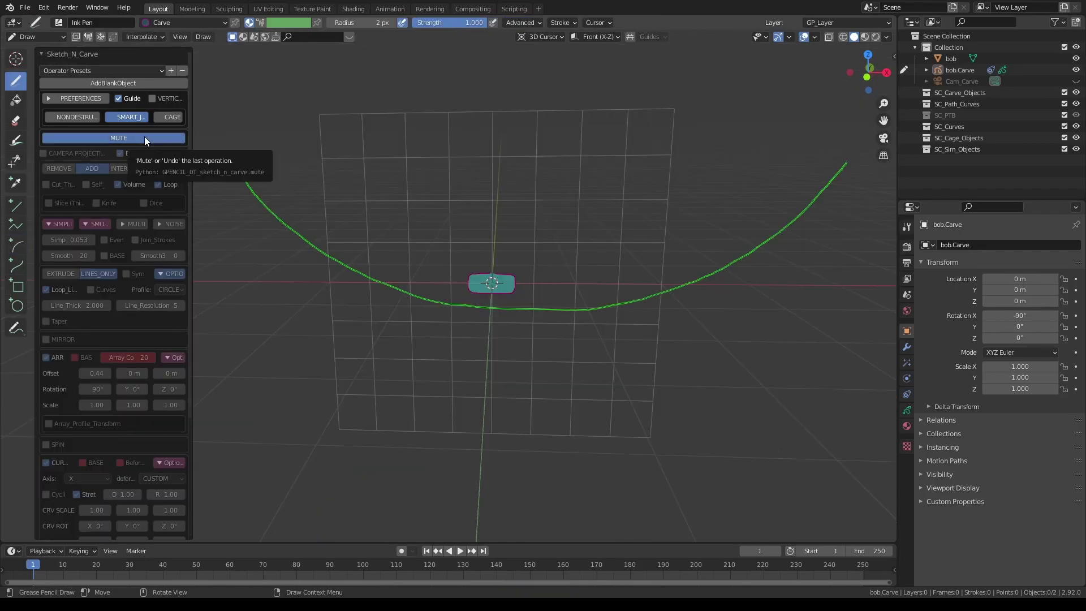
{"action": "left_click", "coordinate": [144, 136]}
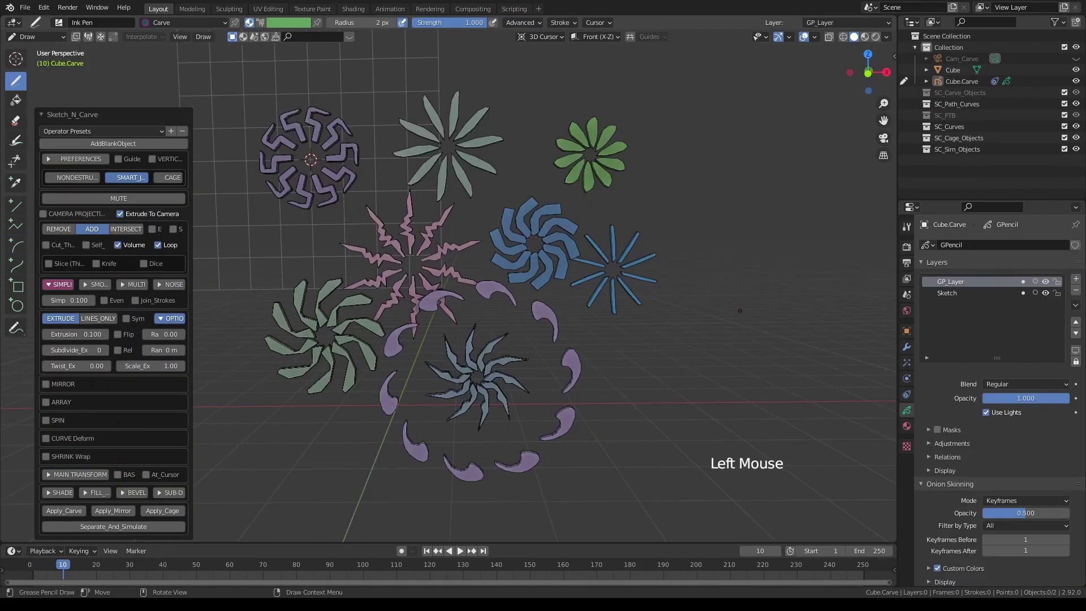
Step: Apply the Flower preset, sketch a spiral stroke, and array it into ten copies
{"action": "left_click_drag", "start_coordinate": [703, 233], "coordinate": [712, 272]}
{"action": "left_click", "coordinate": [102, 131]}
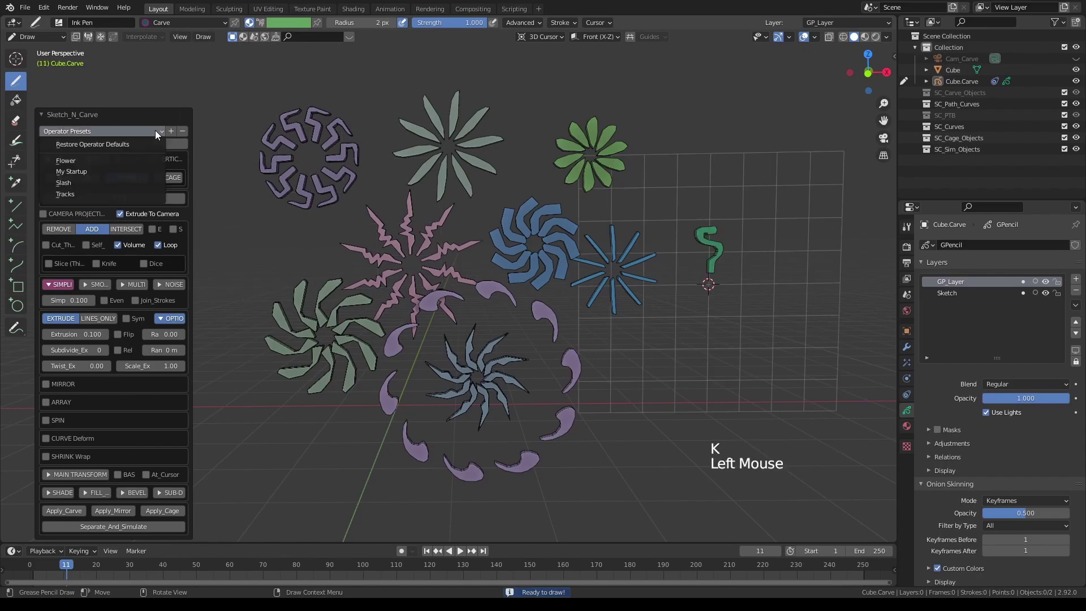
{"action": "left_click", "coordinate": [85, 161]}
{"action": "mouse_move", "coordinate": [677, 405]}
{"action": "left_mouse_down"}
{"action": "mouse_move", "coordinate": [738, 379]}
{"action": "mouse_move", "coordinate": [750, 393]}
{"action": "mouse_move", "coordinate": [728, 401]}
{"action": "left_mouse_up"}
{"action": "scroll", "coordinate": [654, 405], "scroll_direction": "down", "scroll_amount": 3}
{"action": "left_click", "coordinate": [75, 374]}
{"action": "scroll", "coordinate": [396, 396], "scroll_direction": "down", "scroll_amount": 2}
{"action": "middle_click_drag", "start_coordinate": [261, 498], "coordinate": [321, 477], "text": "shift"}
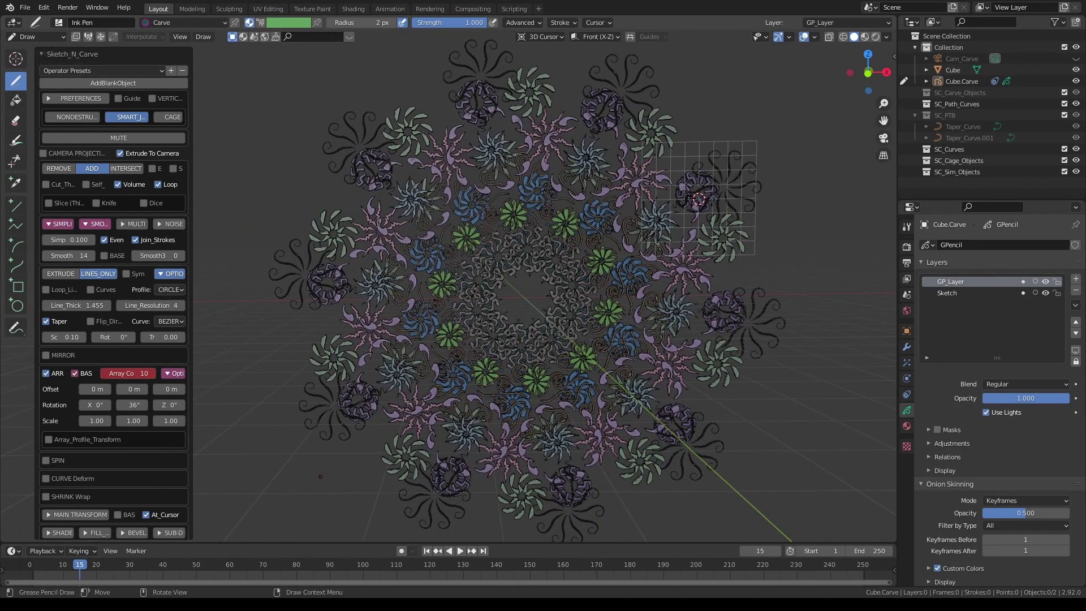